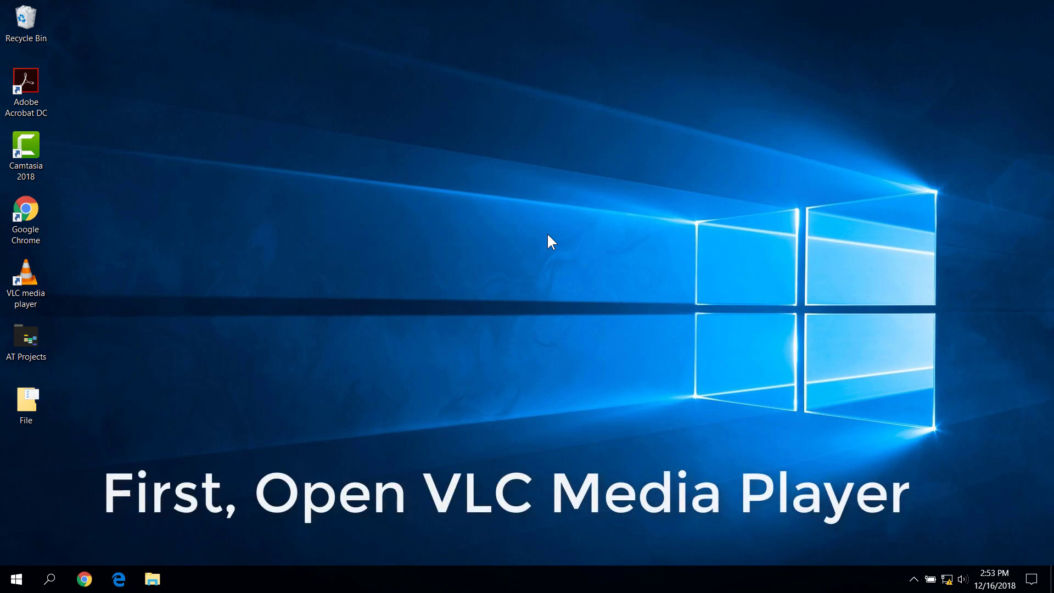
Launch VLC media player from its desktop shortcut
double_click(33, 298)
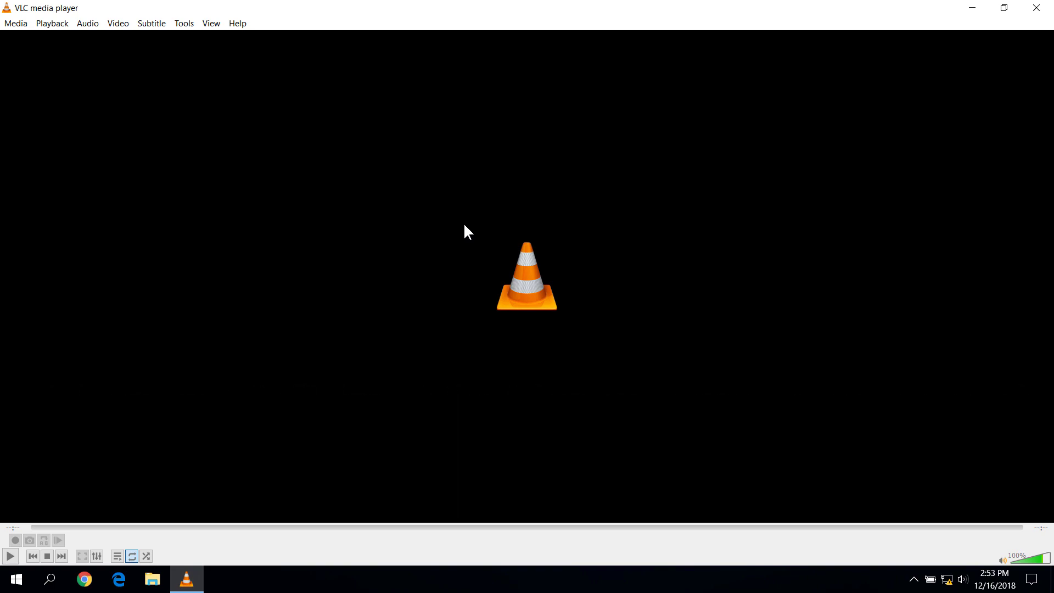
Close VLC and bring up Windows search to find VLC media player
left_click(1037, 8)
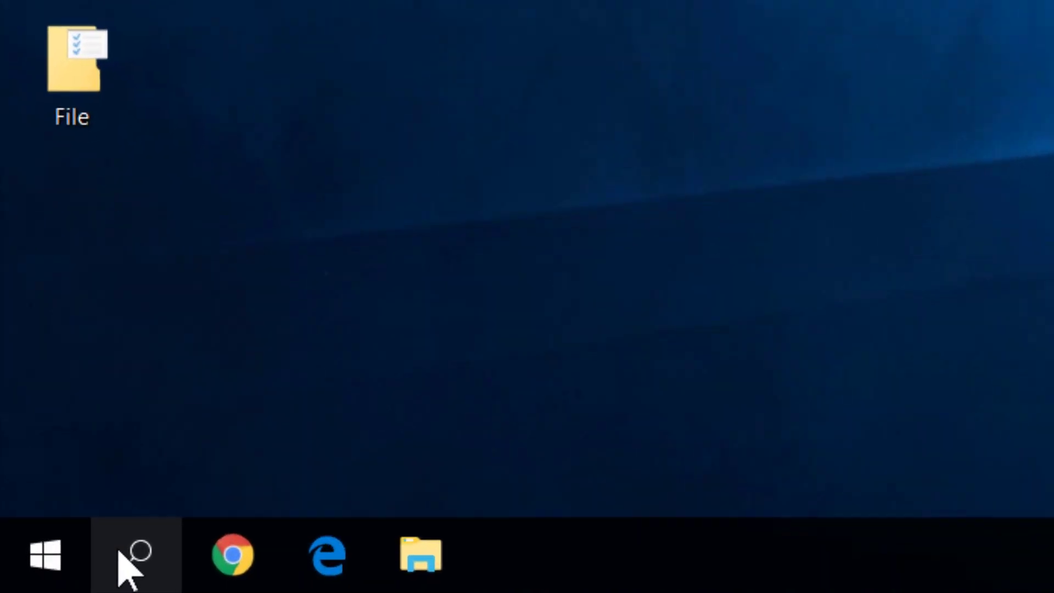
left_click(82, 550)
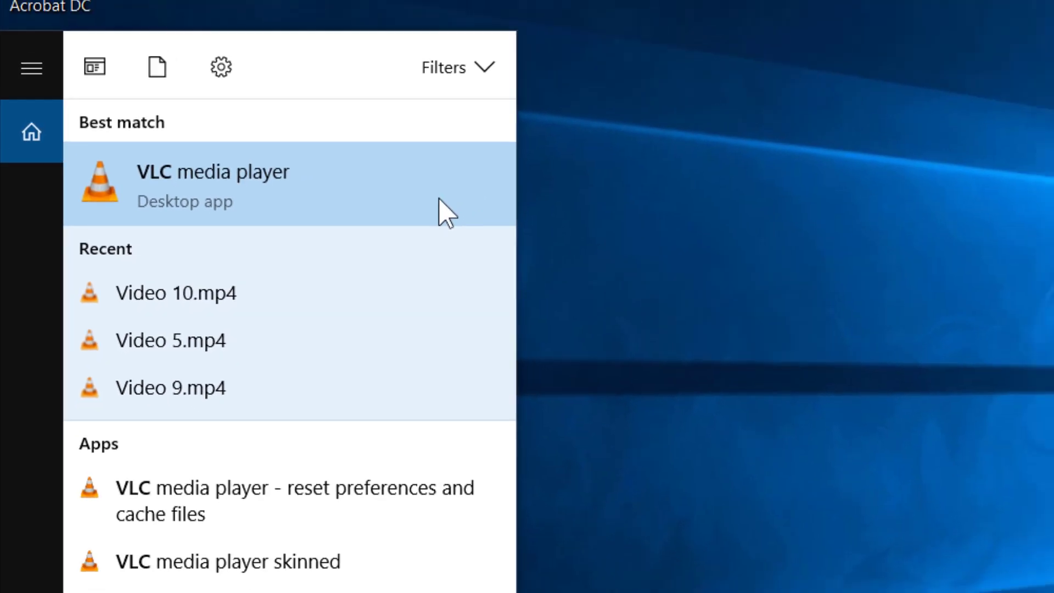
Relaunch VLC media player from the search best match
left_click(513, 219)
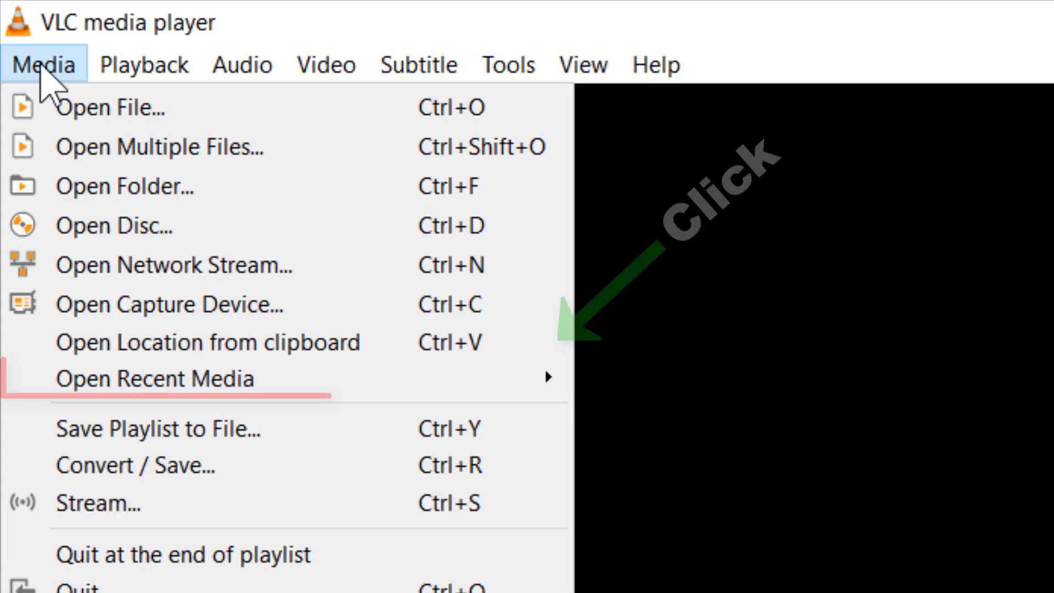
Expand Media > Open Recent Media showing ten recent desktop videos
left_click(152, 400)
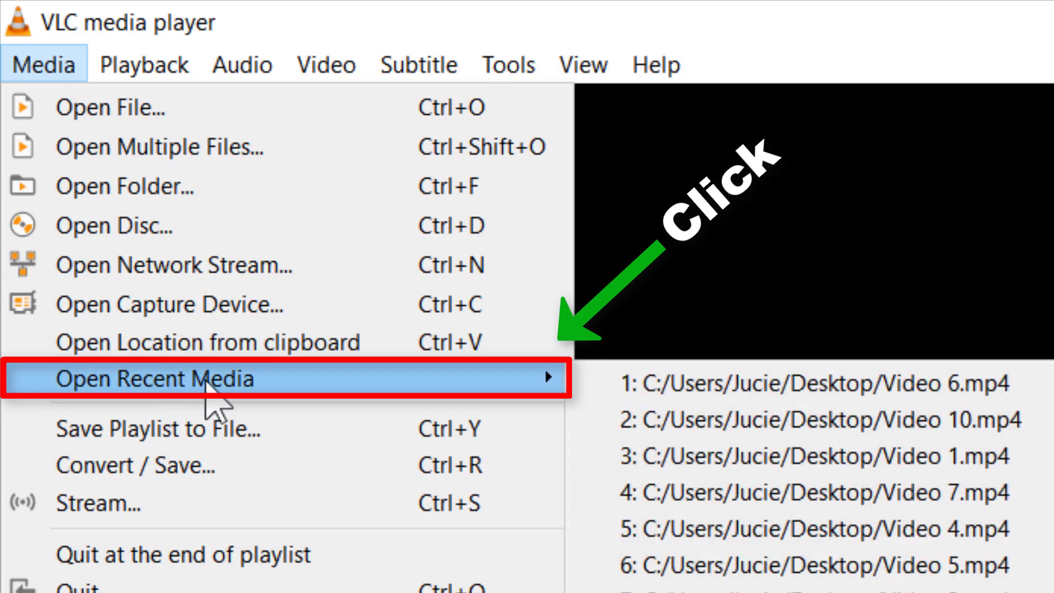